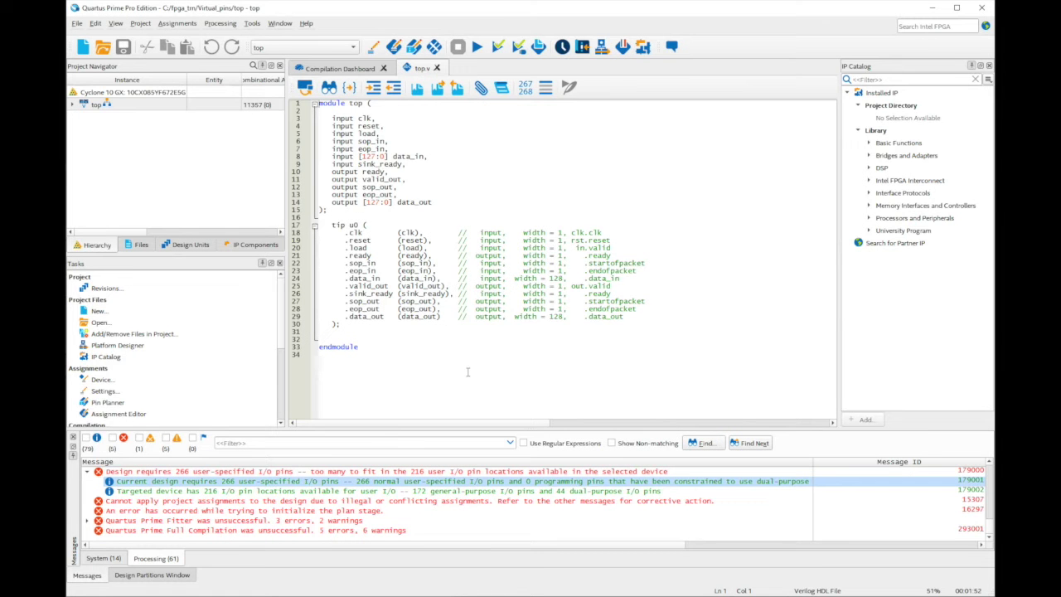
Review the tip u0 instantiation and 266-required-pins error, then launch Node Finder for a new assignment
{"action": "left_click_drag", "start_coordinate": [320, 224], "coordinate": [317, 335]}
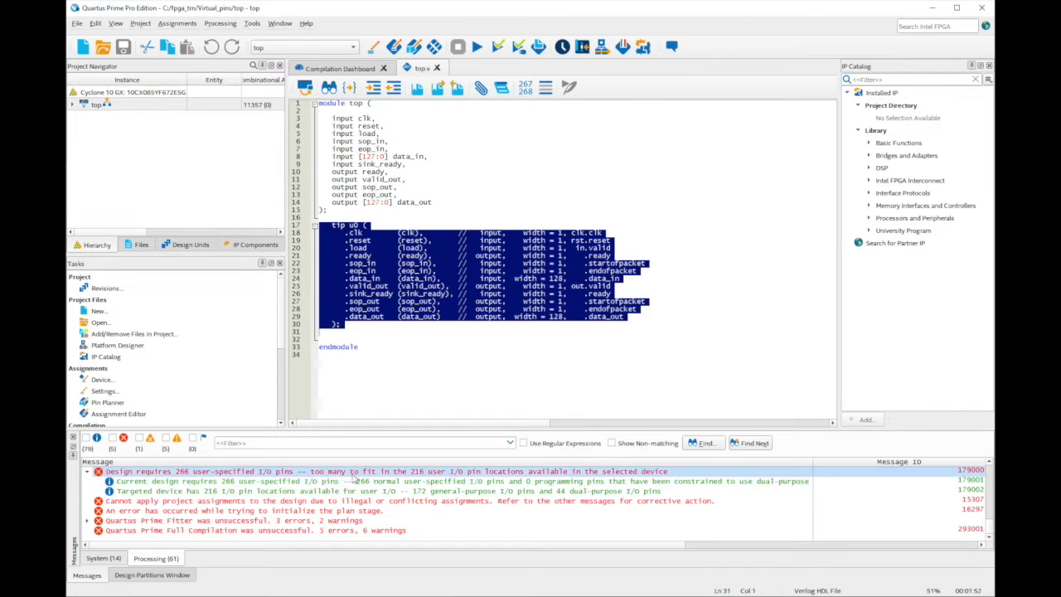
{"action": "left_click", "coordinate": [354, 482]}
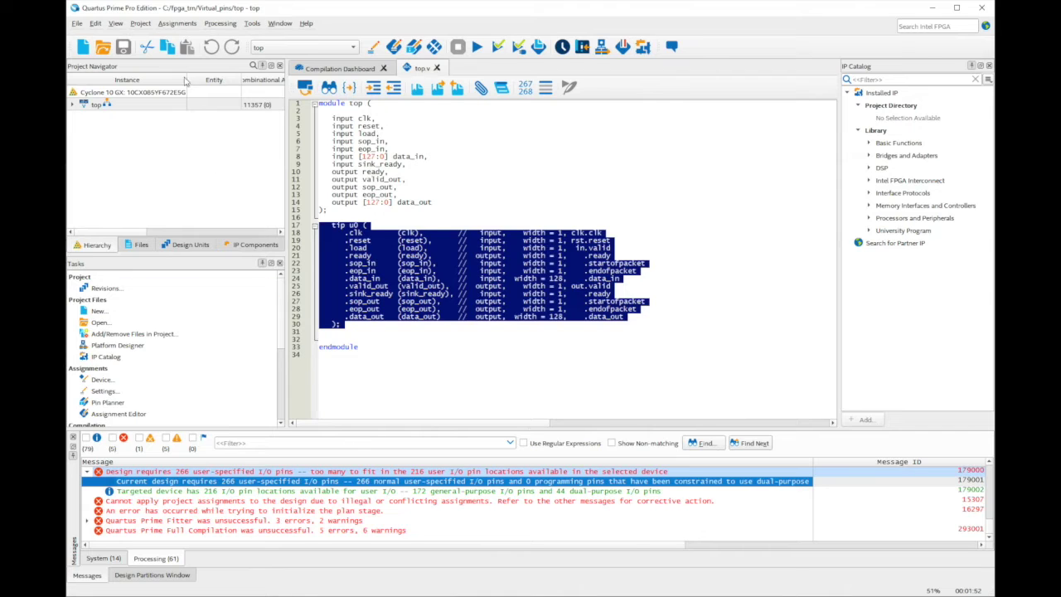
{"action": "left_click", "coordinate": [177, 23]}
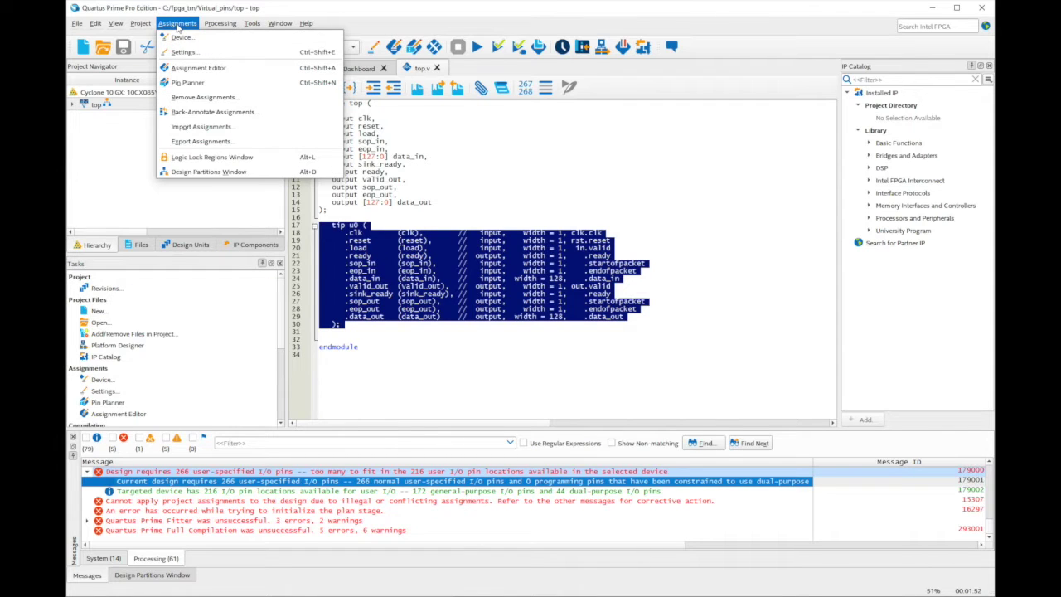
{"action": "left_click", "coordinate": [199, 68]}
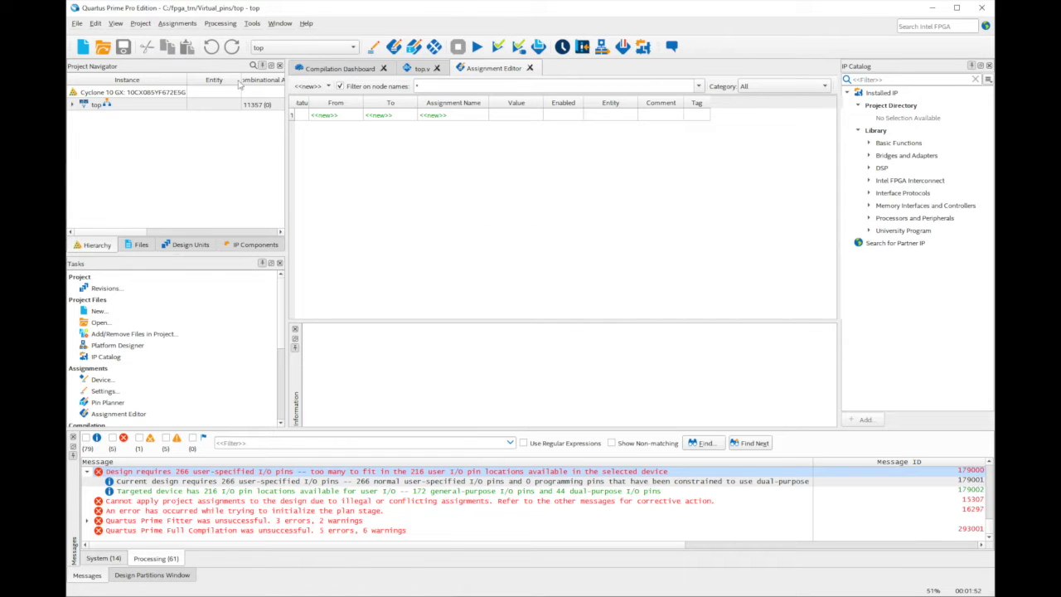
{"action": "left_click", "coordinate": [394, 117]}
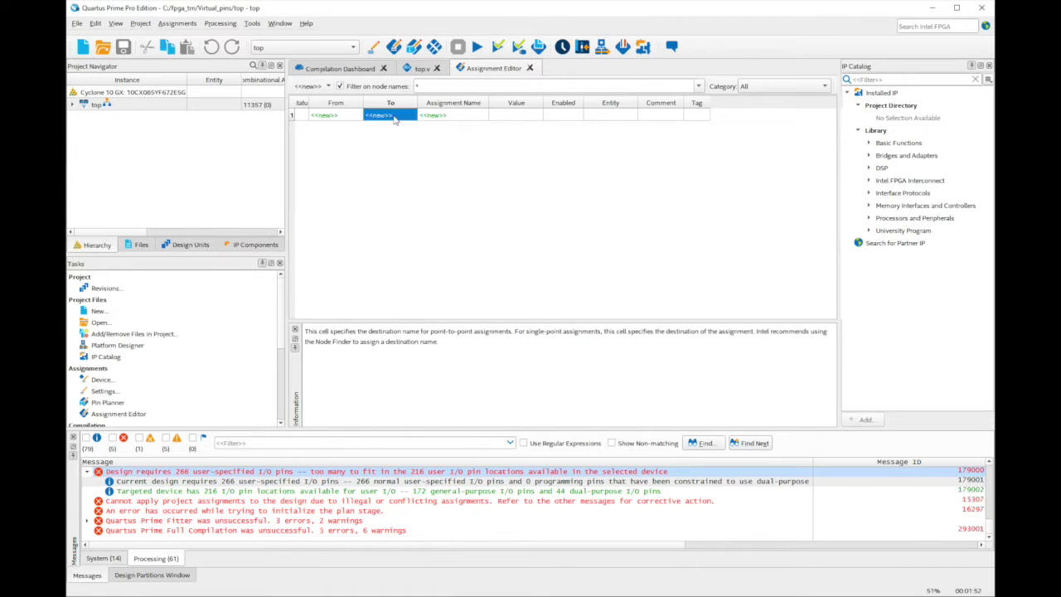
{"action": "left_click", "coordinate": [403, 114]}
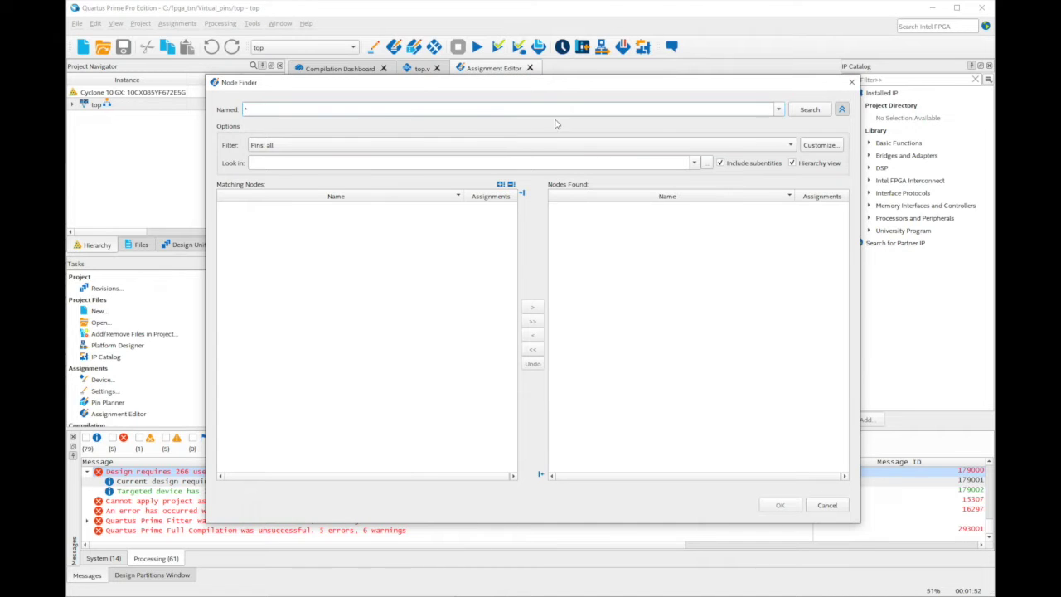
List all pins and add eop_in through data_out, every I/O except clk, as assignment targets
{"action": "left_click", "coordinate": [809, 110]}
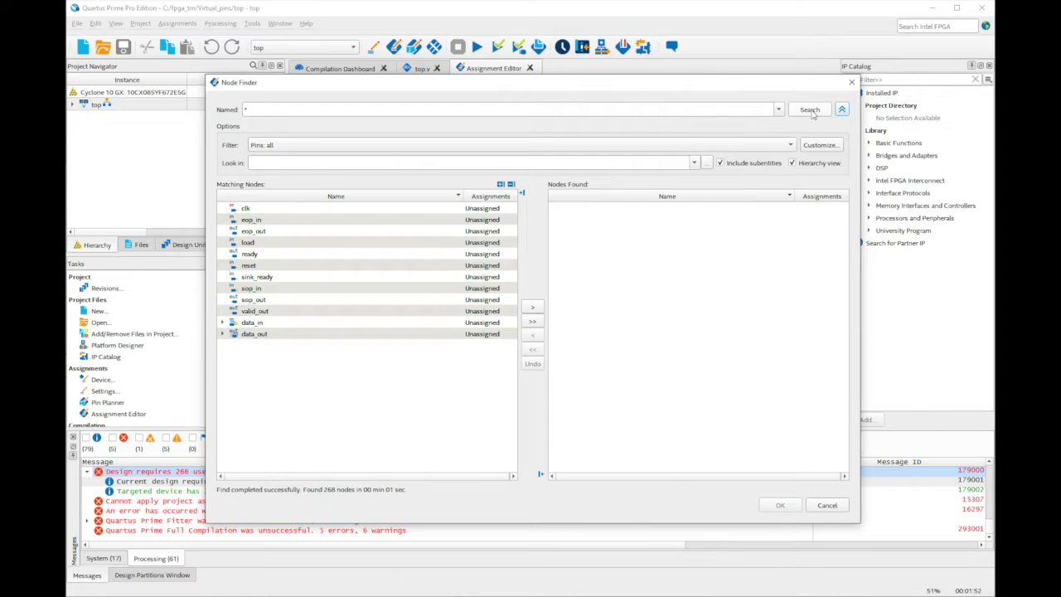
{"action": "left_click", "coordinate": [282, 221]}
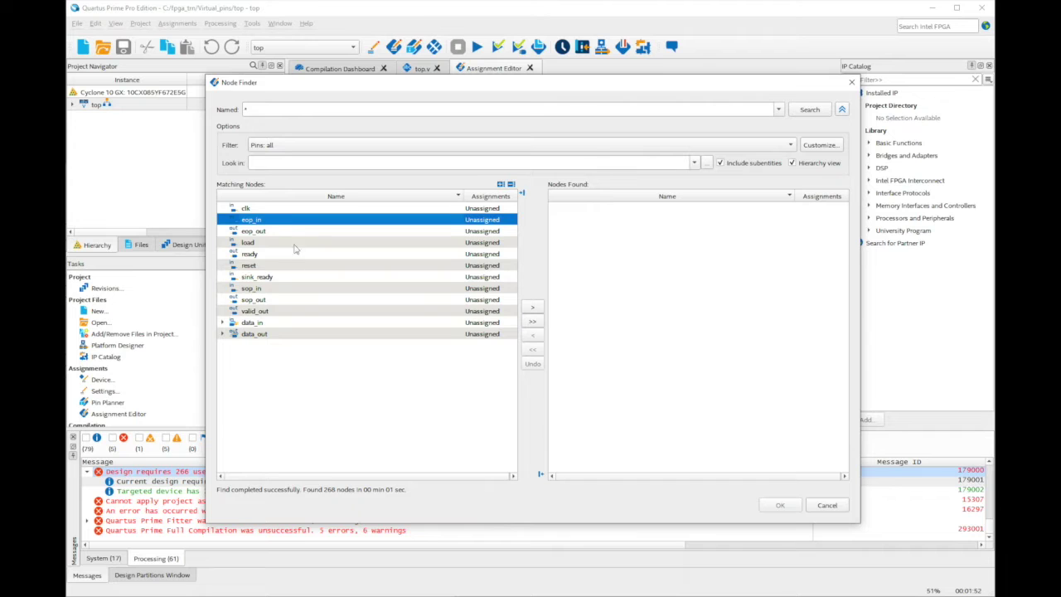
{"action": "left_click", "coordinate": [294, 335], "text": "shift"}
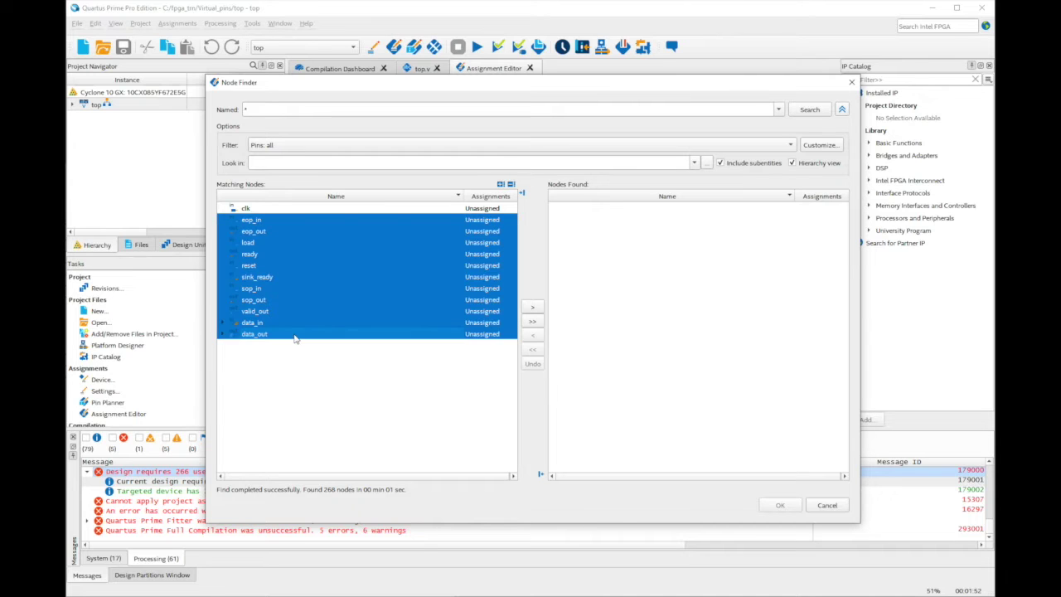
{"action": "left_click", "coordinate": [533, 308]}
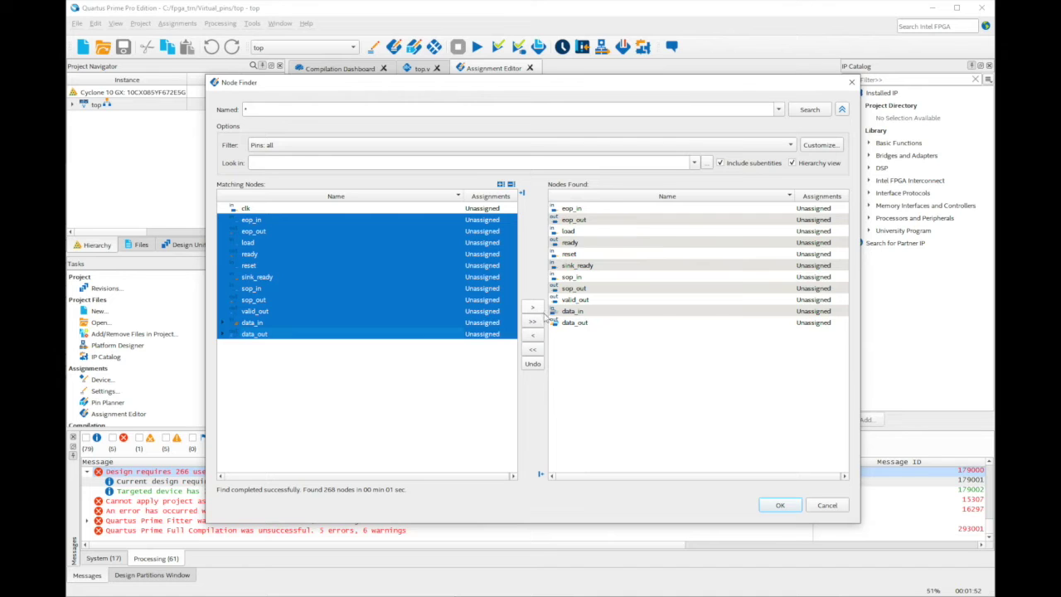
{"action": "left_click", "coordinate": [783, 506]}
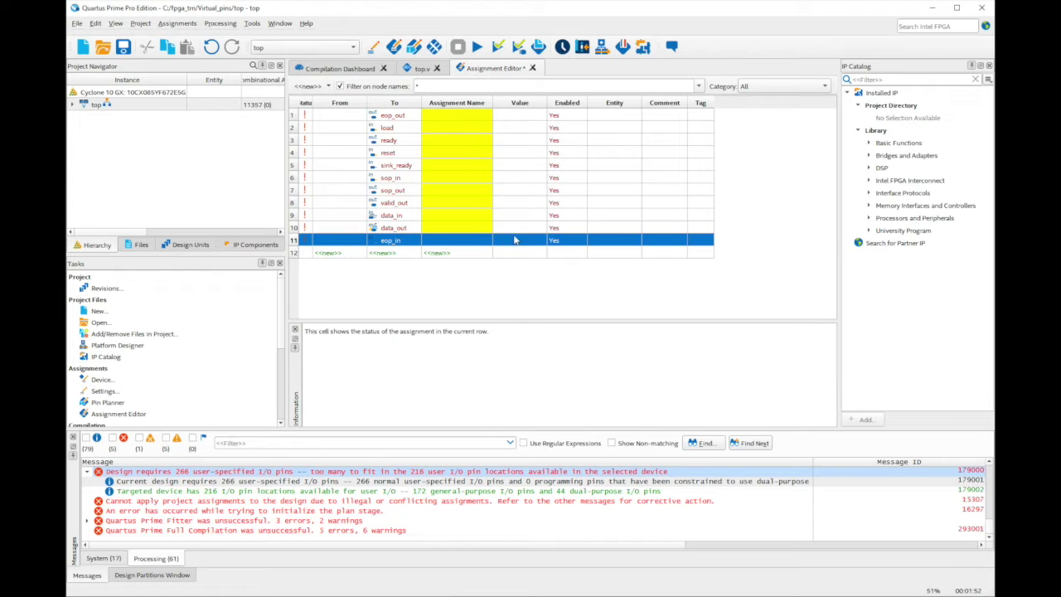
Fill all eleven rows with Assignment Name Virtual Pin and Value On
{"action": "double_click", "coordinate": [468, 122]}
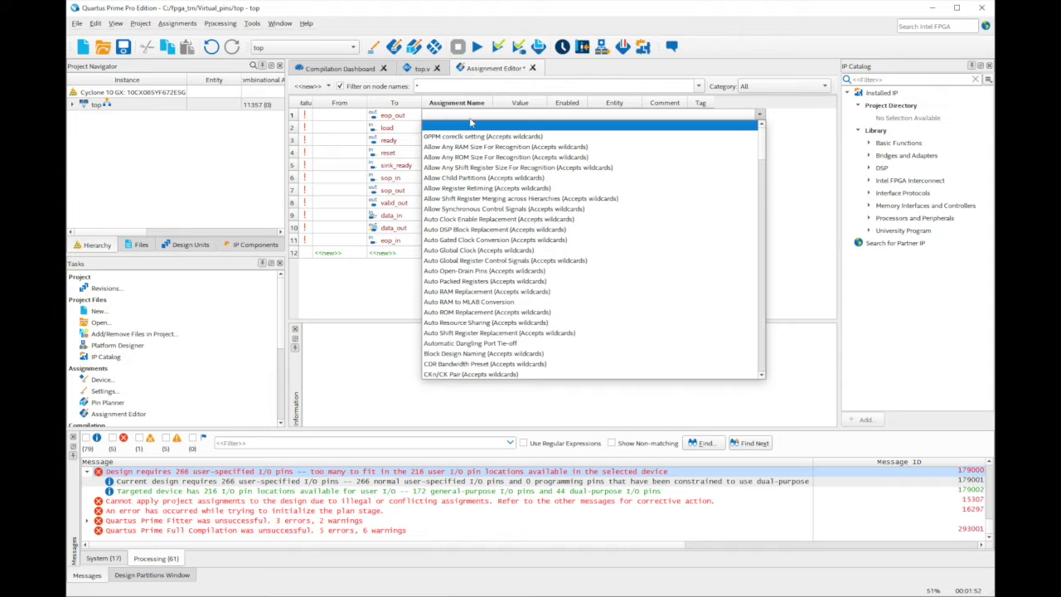
{"action": "left_click_drag", "start_coordinate": [759, 156], "coordinate": [763, 374]}
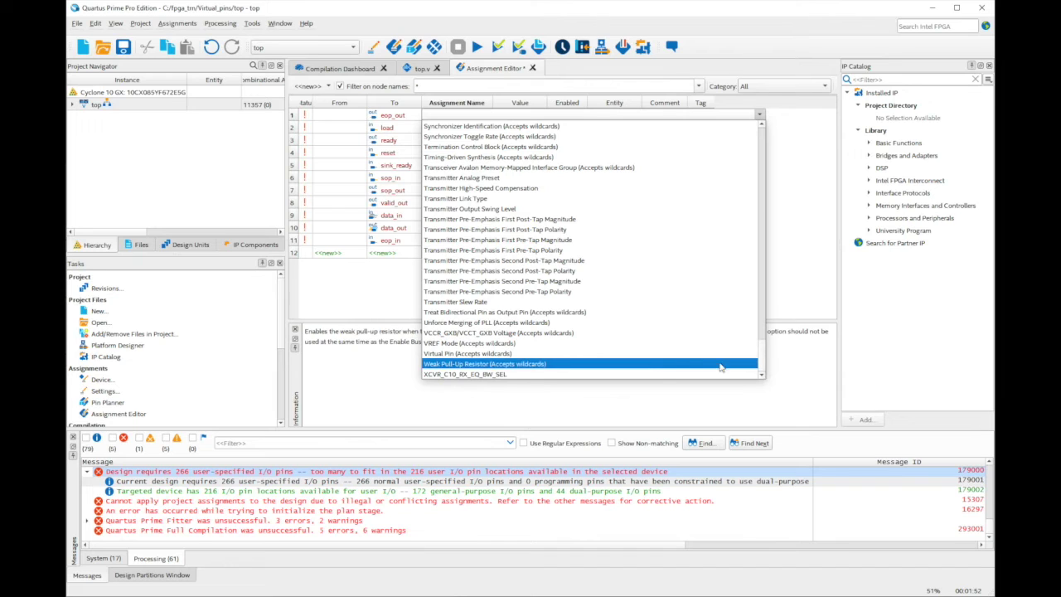
{"action": "left_click", "coordinate": [665, 357]}
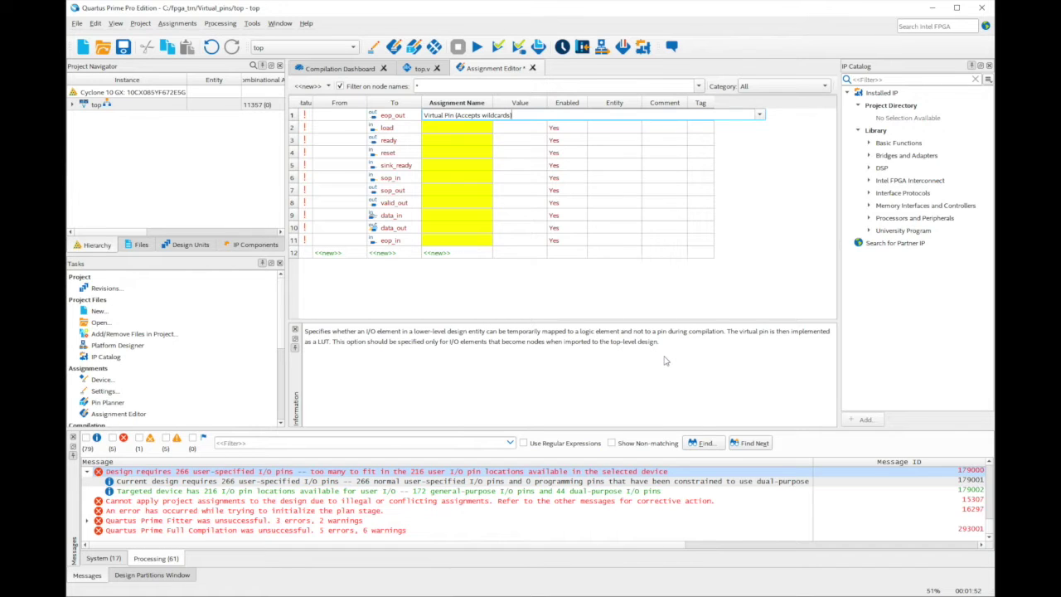
{"action": "key", "text": "Return"}
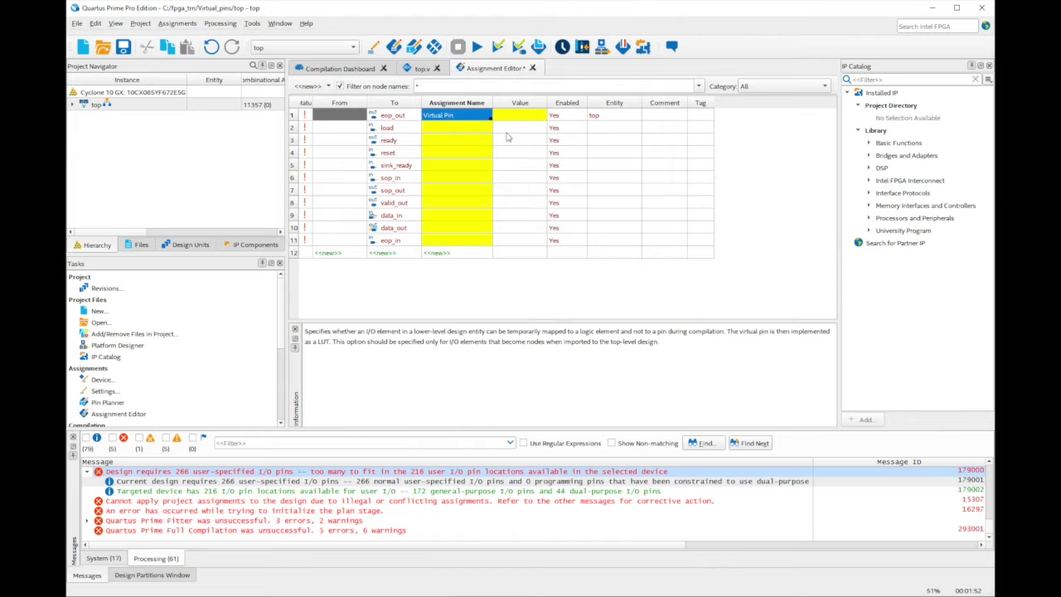
{"action": "left_click_drag", "start_coordinate": [490, 119], "coordinate": [490, 243]}
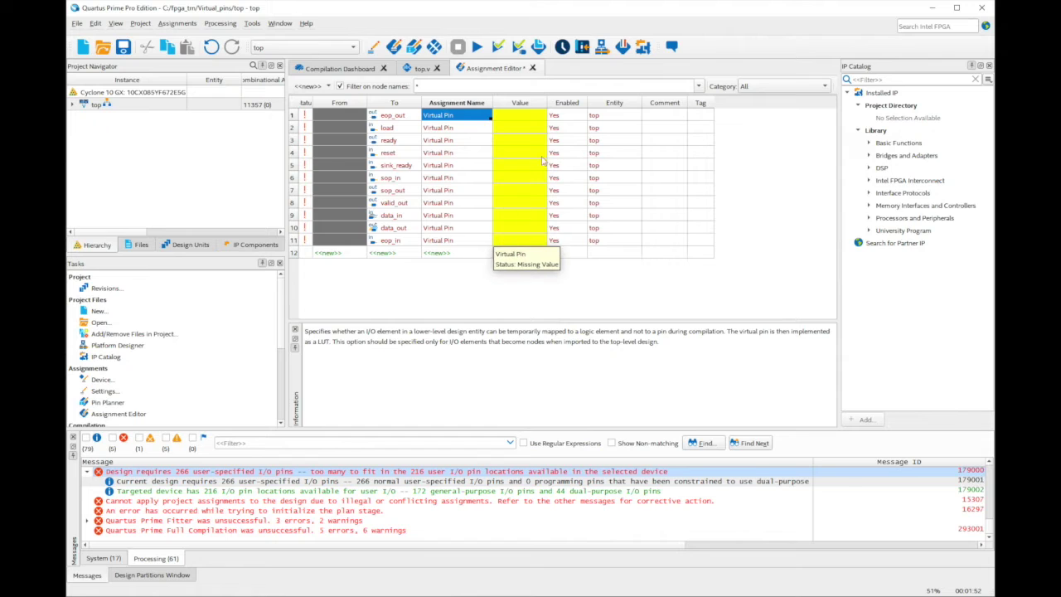
{"action": "left_click", "coordinate": [541, 120]}
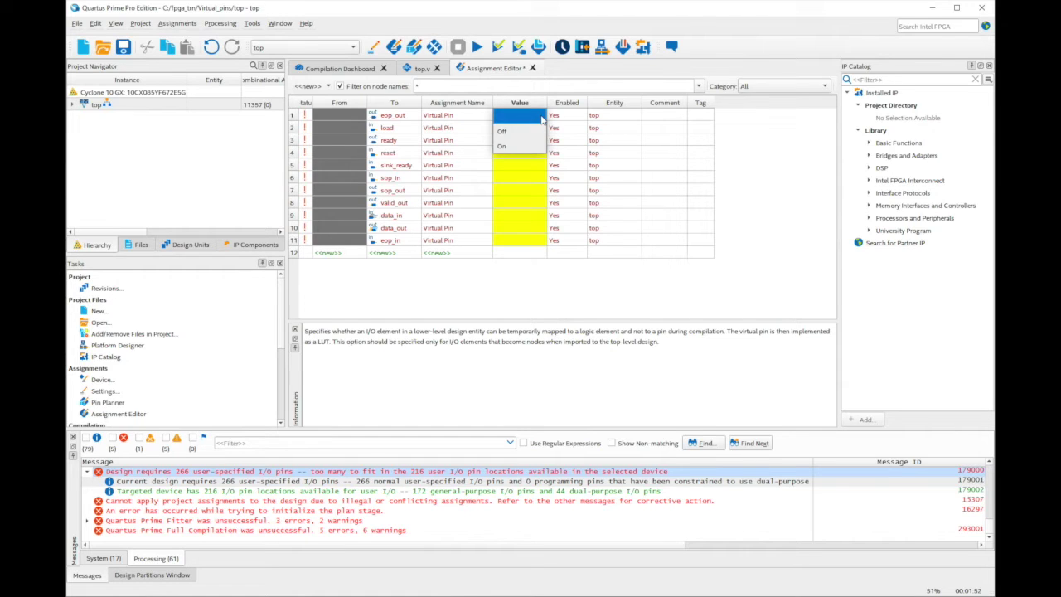
{"action": "left_click", "coordinate": [535, 148]}
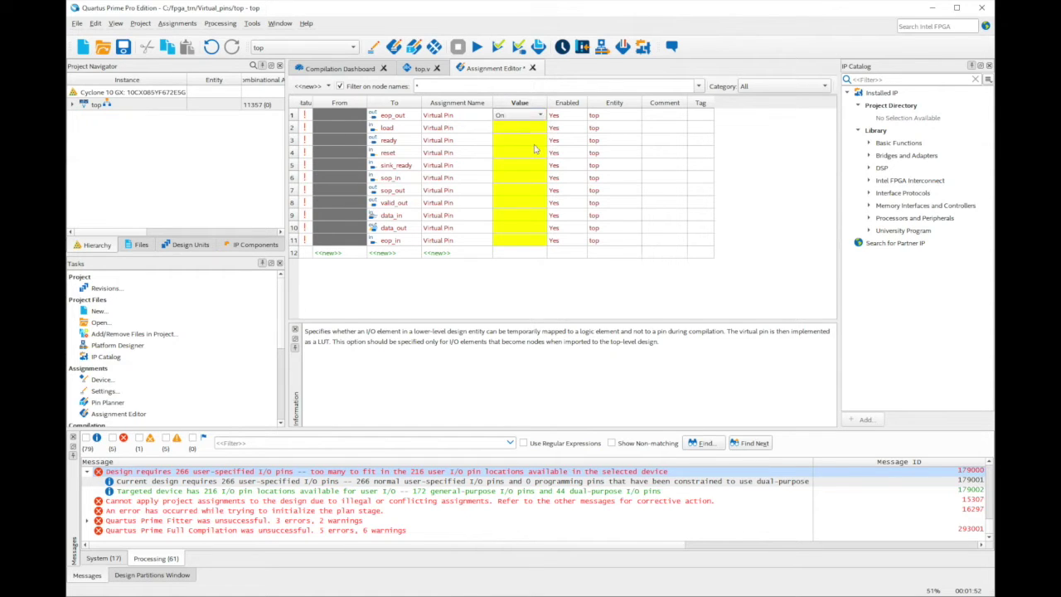
{"action": "key", "text": "Return"}
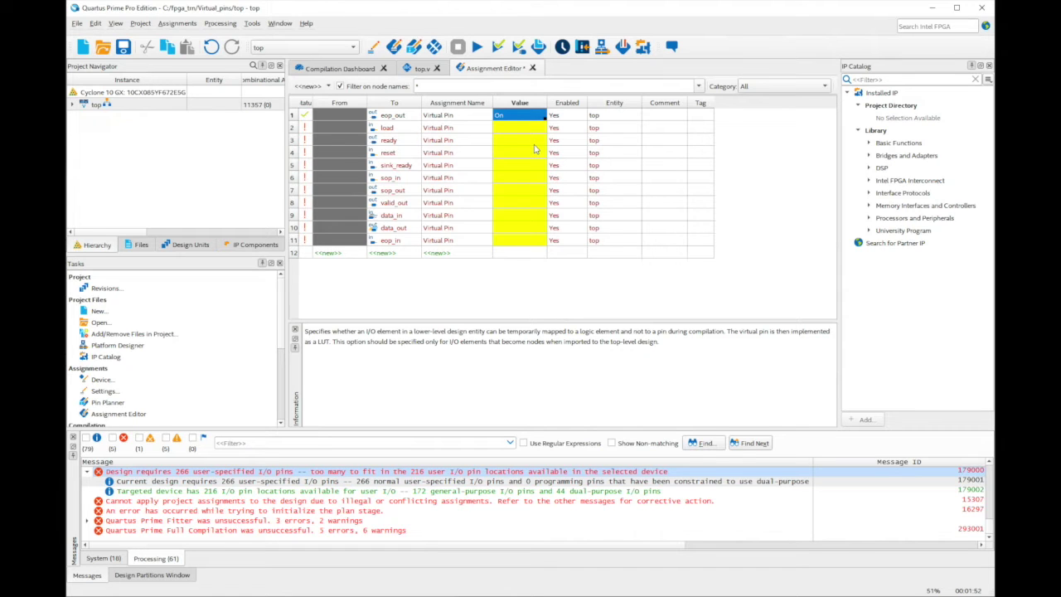
{"action": "left_click_drag", "start_coordinate": [544, 118], "coordinate": [546, 246]}
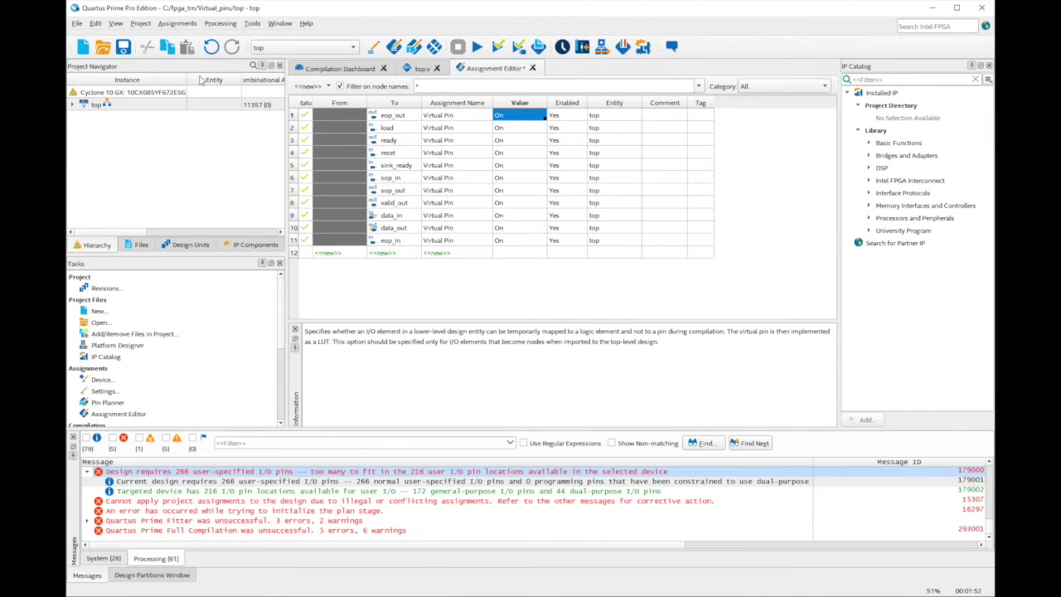
Save the Virtual Pin assignments and start a full compilation, overwriting previous results
{"action": "left_click", "coordinate": [123, 49]}
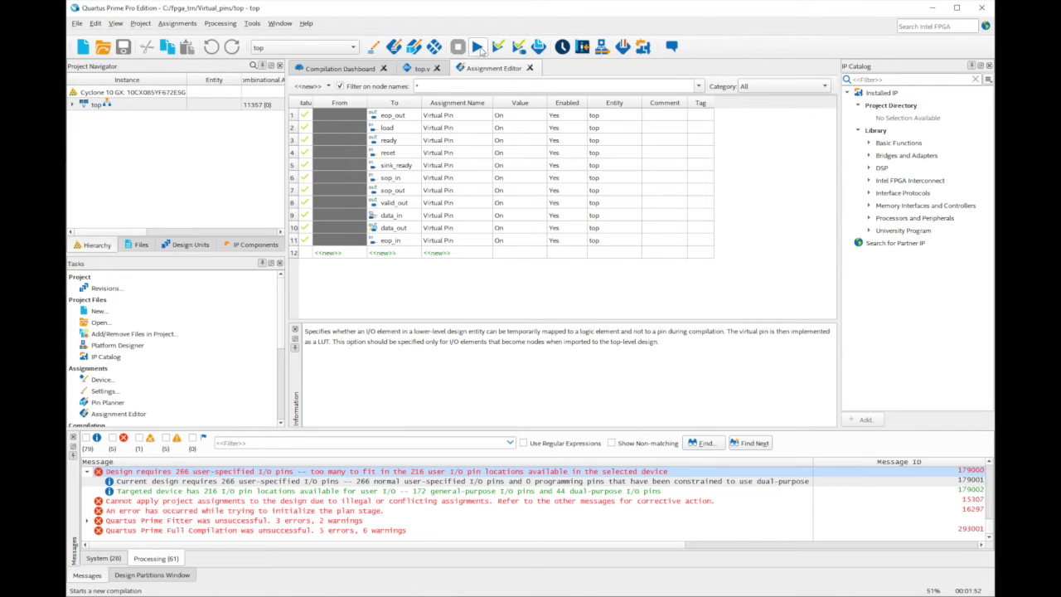
{"action": "left_click", "coordinate": [479, 48]}
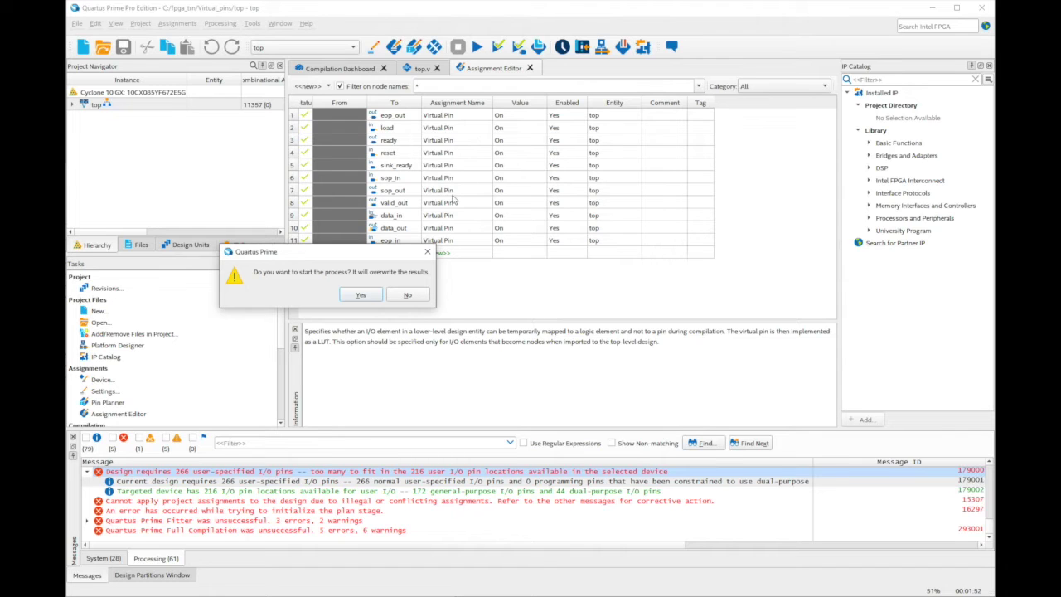
{"action": "left_click", "coordinate": [377, 298]}
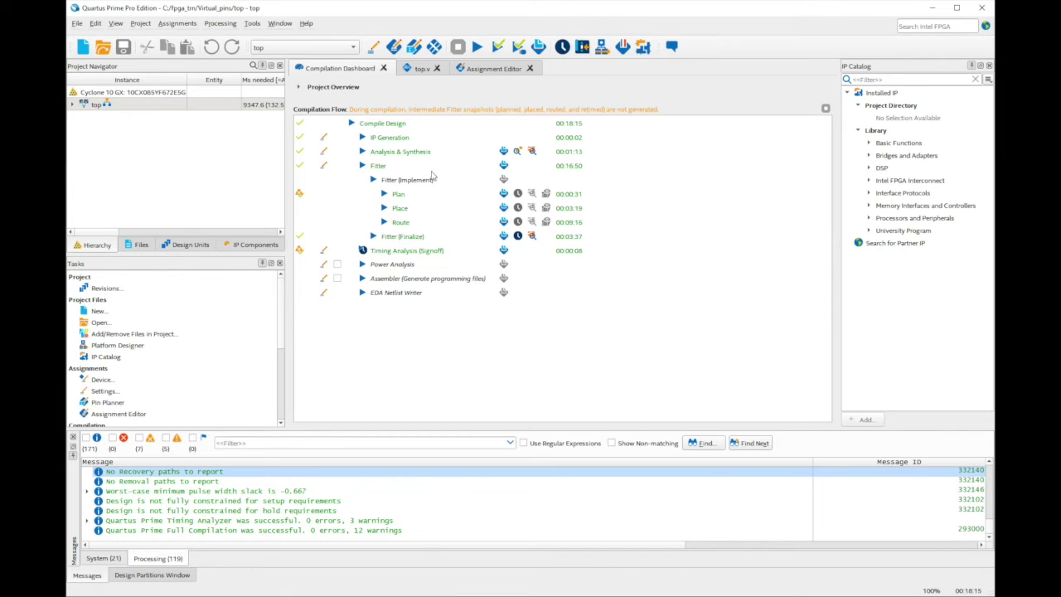
Open the Compilation Report and view the Fitter Place Stage Resource Usage Summary
{"action": "left_click", "coordinate": [536, 47]}
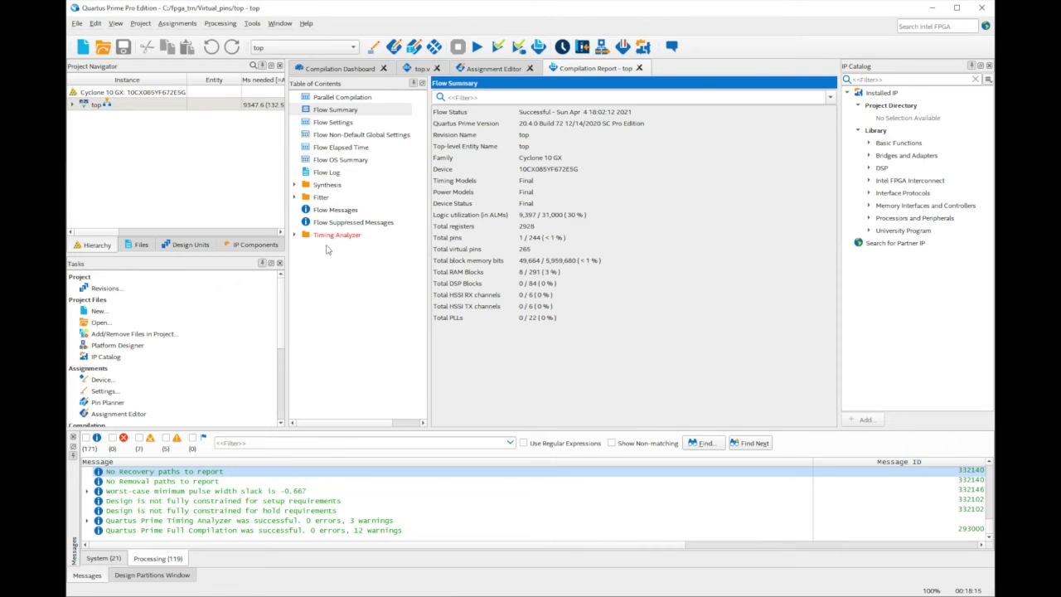
{"action": "left_click", "coordinate": [295, 185]}
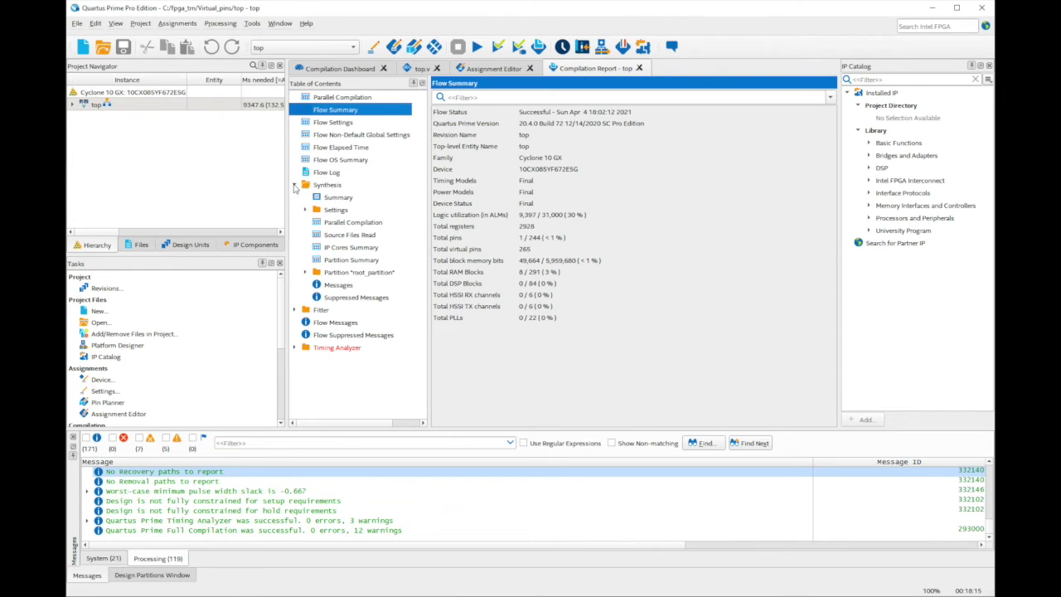
{"action": "left_click", "coordinate": [295, 310]}
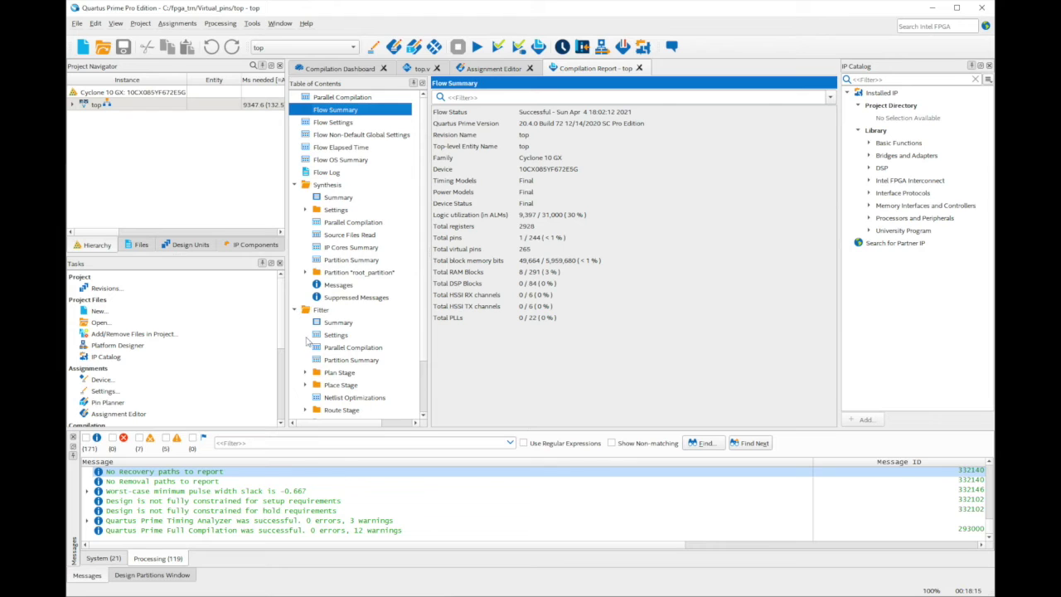
{"action": "left_click", "coordinate": [305, 385]}
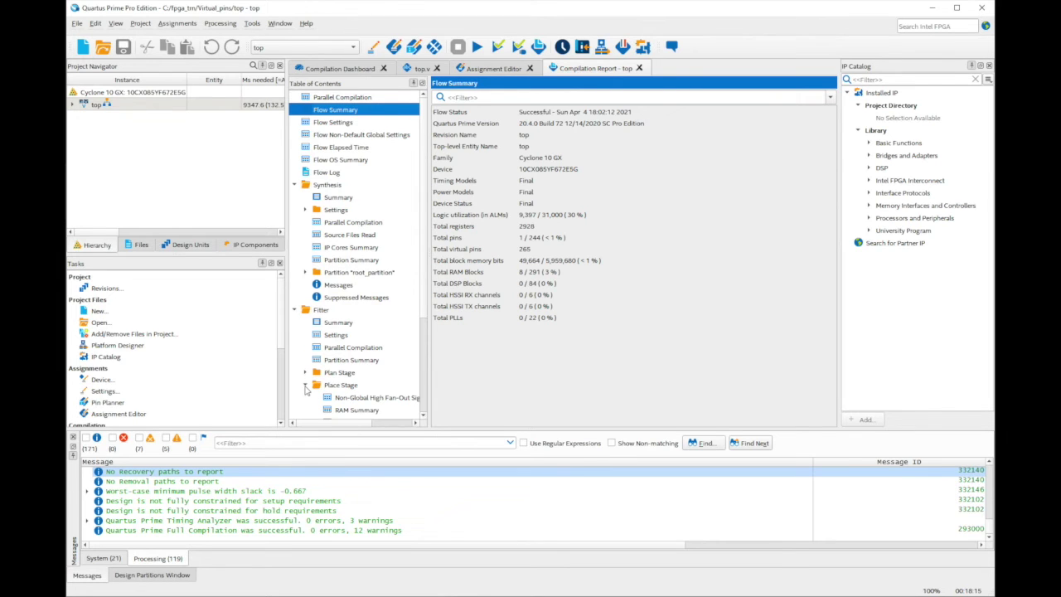
{"action": "scroll", "coordinate": [423, 390], "scroll_direction": "down", "scroll_amount": 4}
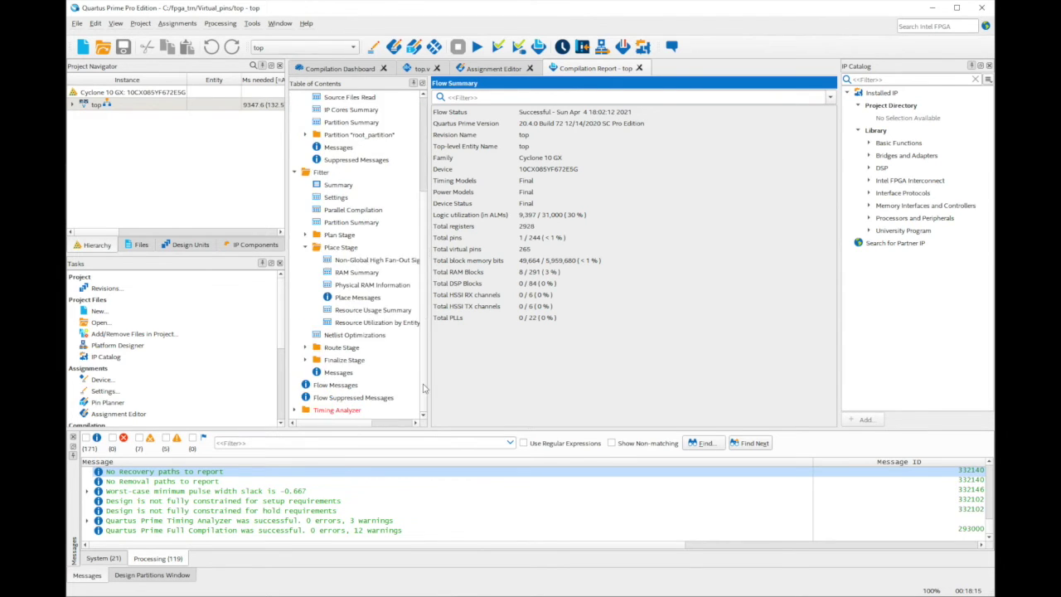
{"action": "left_click", "coordinate": [387, 310]}
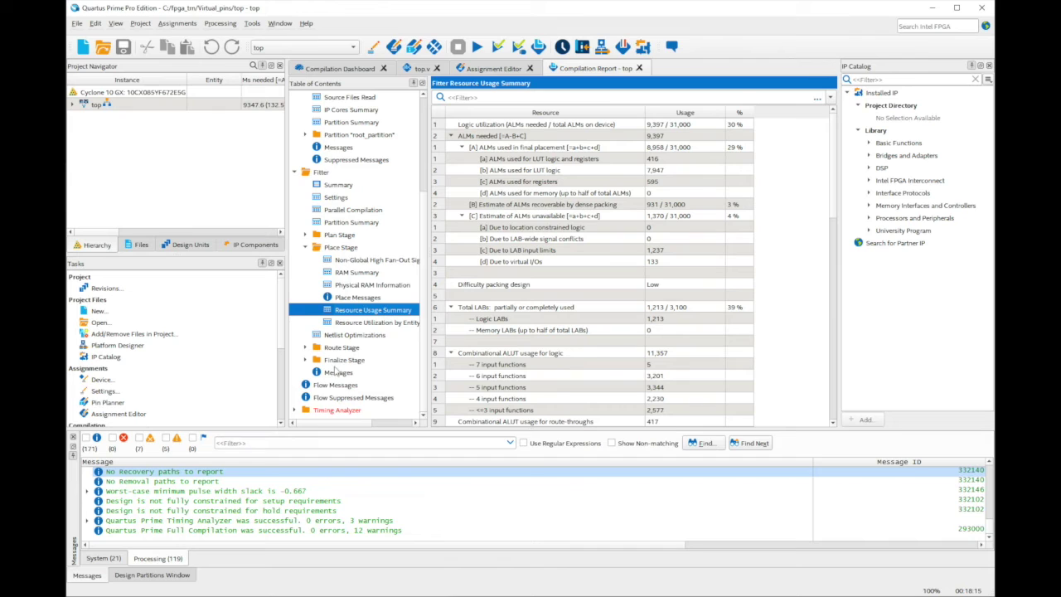
View the Timing Analyzer Fmax Summary showing 216.92 MHz for clk
{"action": "left_click", "coordinate": [294, 410]}
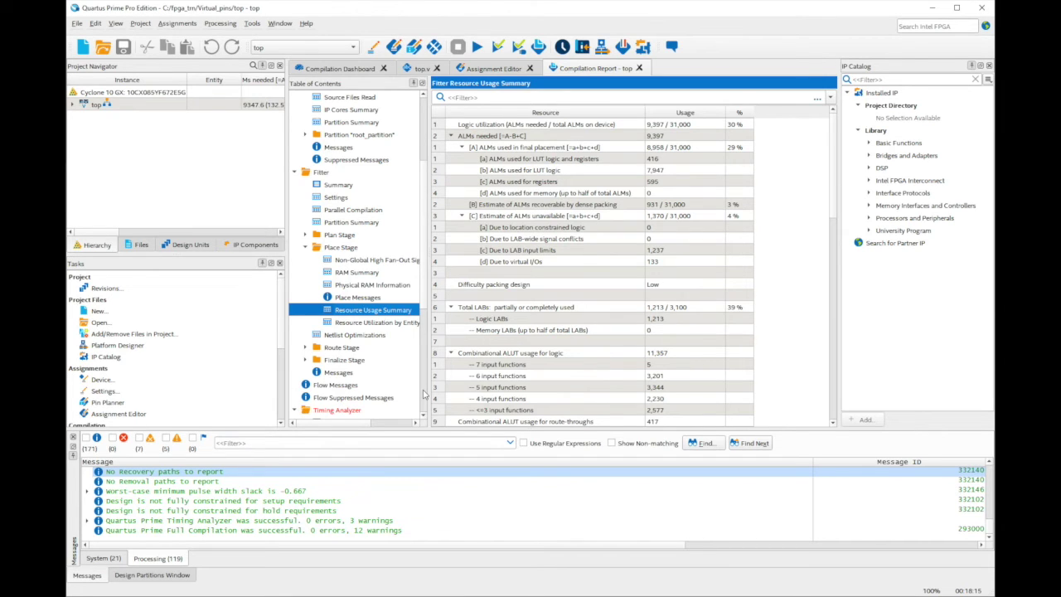
{"action": "scroll", "coordinate": [422, 394], "scroll_direction": "down", "scroll_amount": 6}
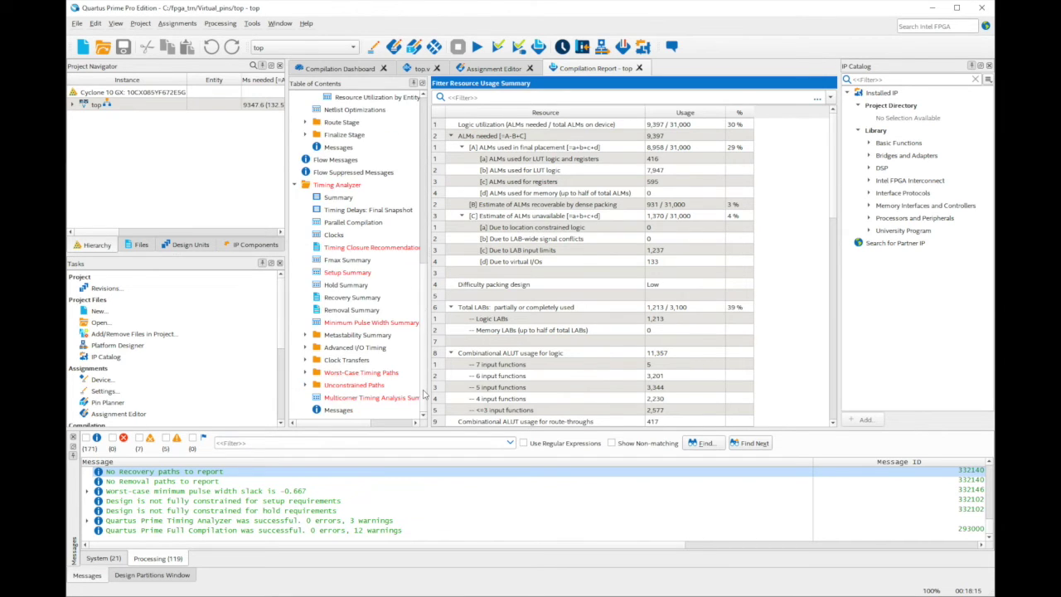
{"action": "left_click", "coordinate": [339, 262]}
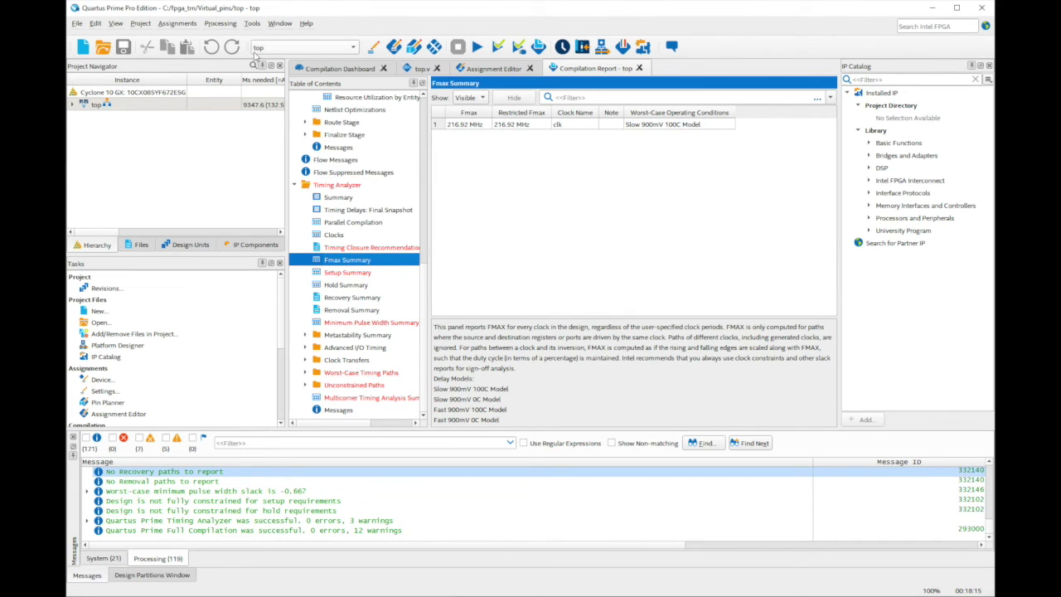
{"action": "left_click", "coordinate": [252, 24]}
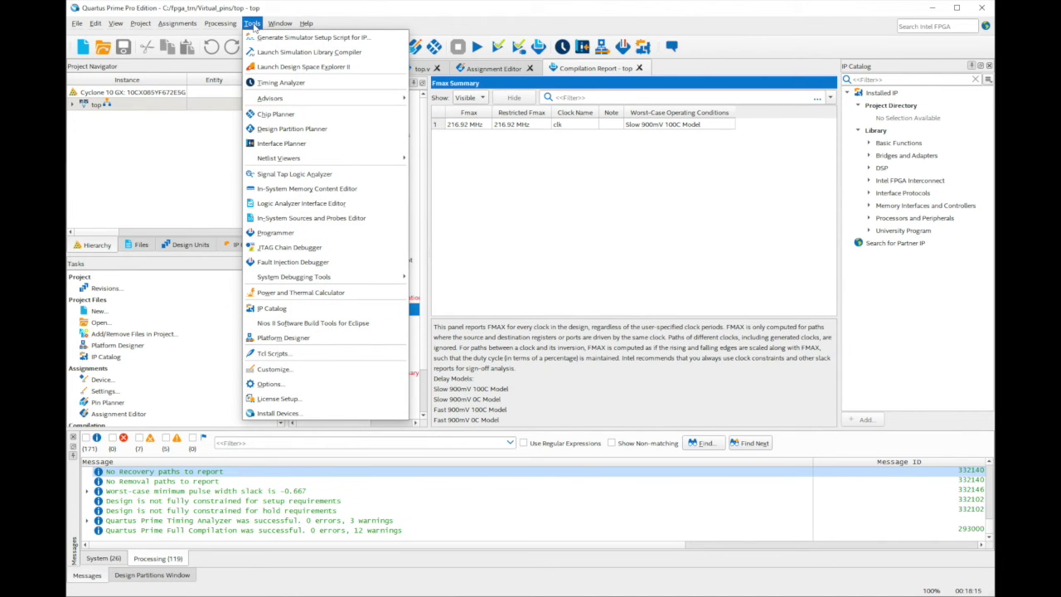
Open the Chip Planner and zoom into the floorplan around tile (58,4)
{"action": "left_click", "coordinate": [321, 117]}
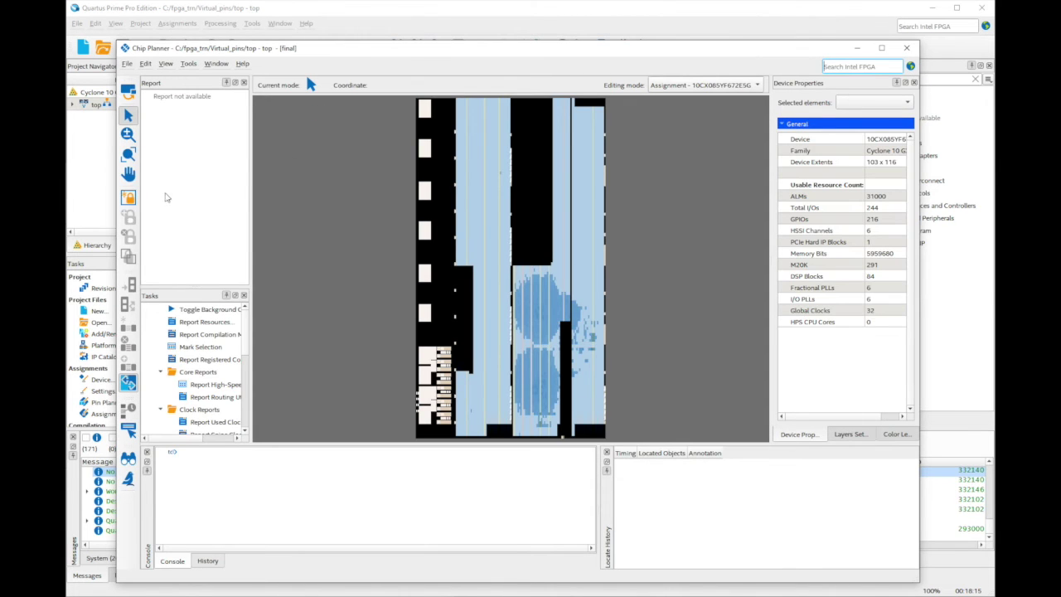
{"action": "left_click", "coordinate": [129, 137]}
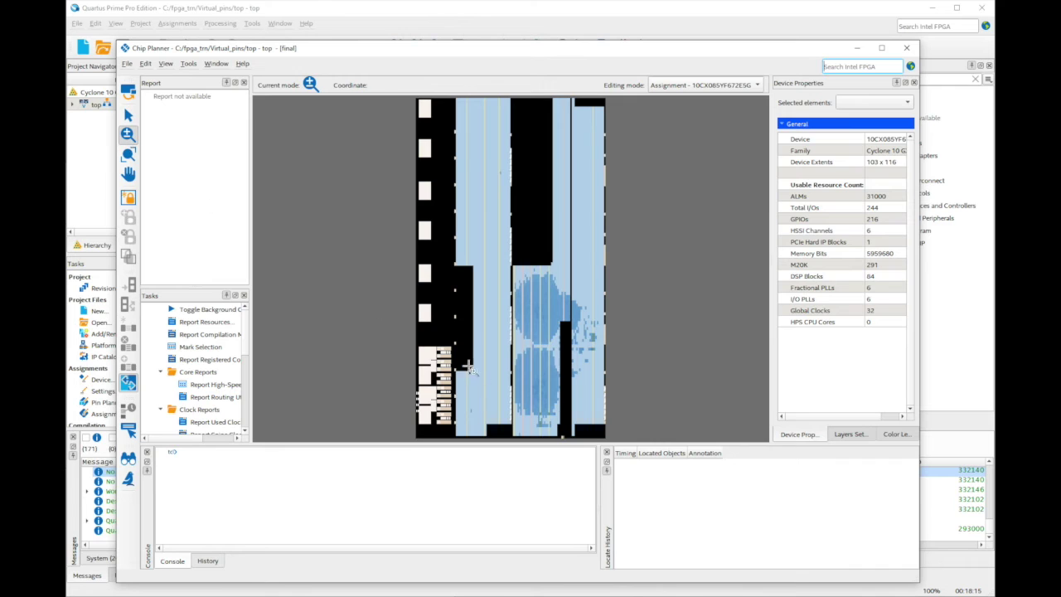
{"action": "left_click_drag", "start_coordinate": [542, 414], "coordinate": [560, 436]}
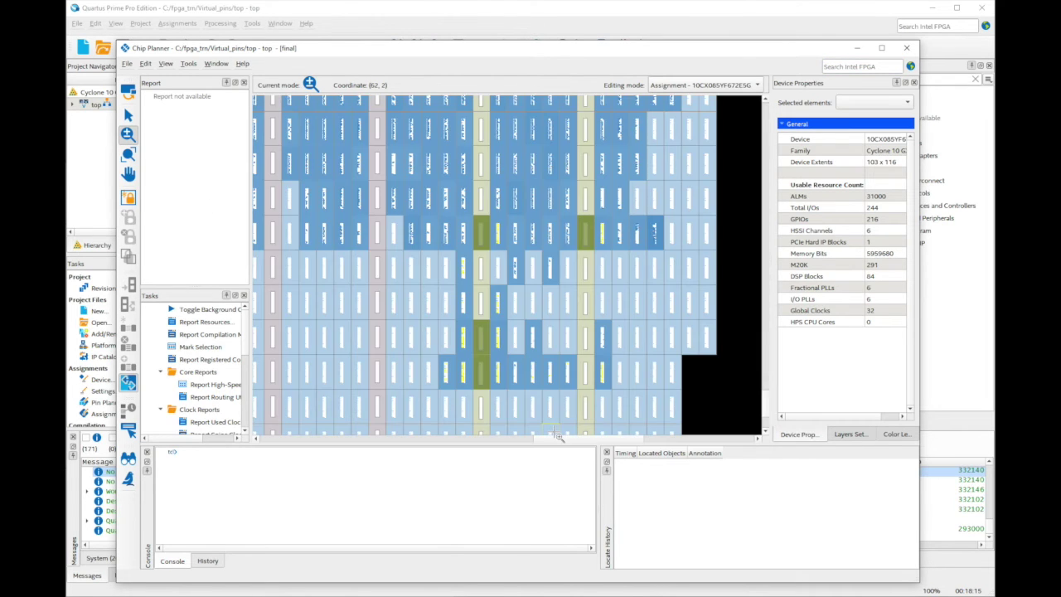
{"action": "left_click", "coordinate": [491, 367]}
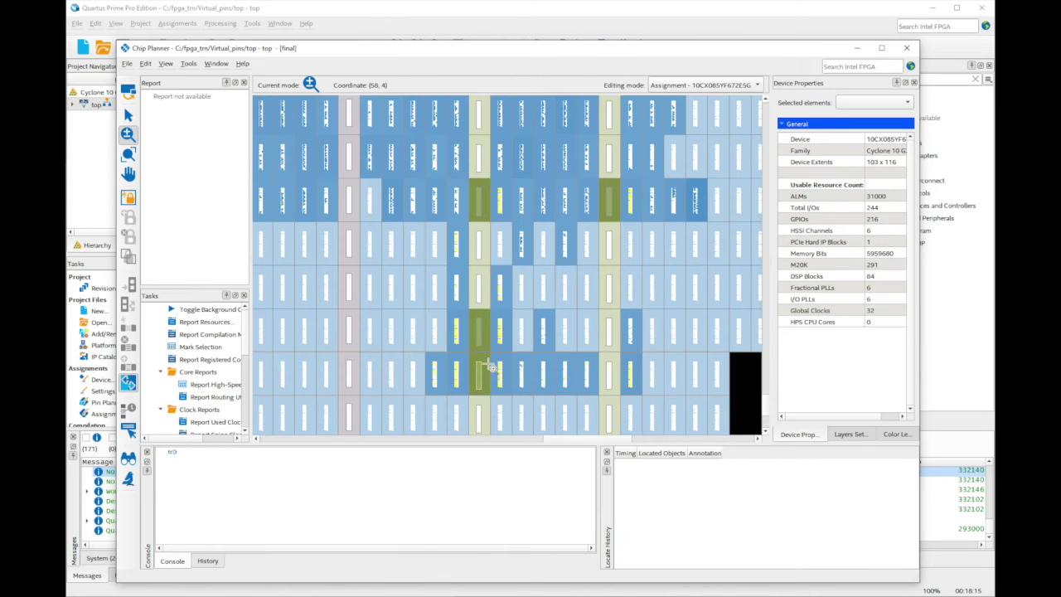
{"action": "left_click", "coordinate": [490, 366]}
{"action": "left_click", "coordinate": [490, 366]}
{"action": "left_click", "coordinate": [490, 365]}
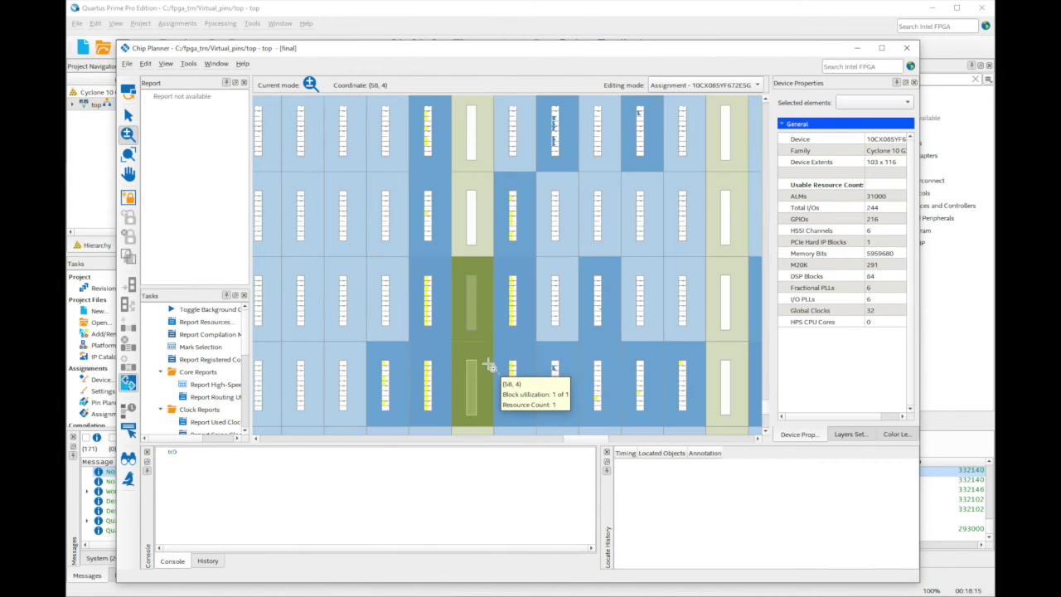
{"action": "left_click", "coordinate": [489, 366]}
Select the LAB holding data_in[2] and check the Color Legend
{"action": "left_click", "coordinate": [128, 115]}
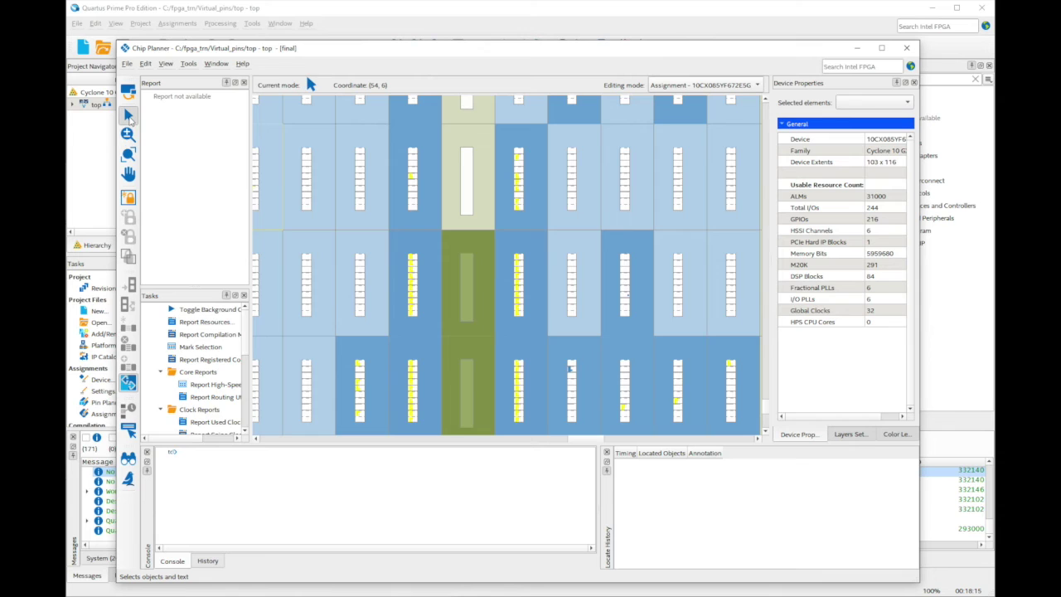
{"action": "left_click", "coordinate": [411, 259]}
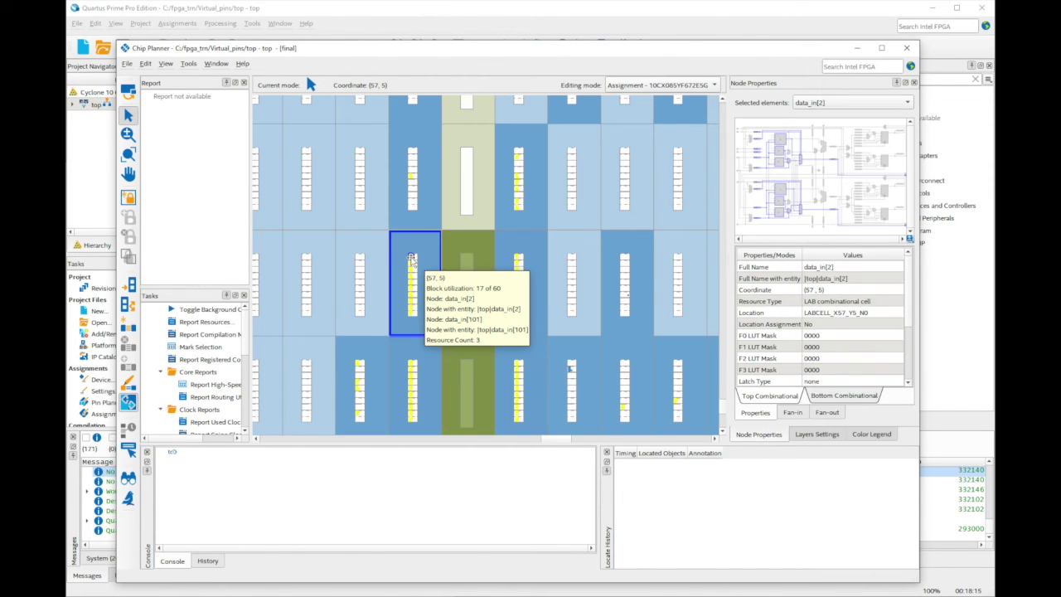
{"action": "left_click", "coordinate": [867, 435]}
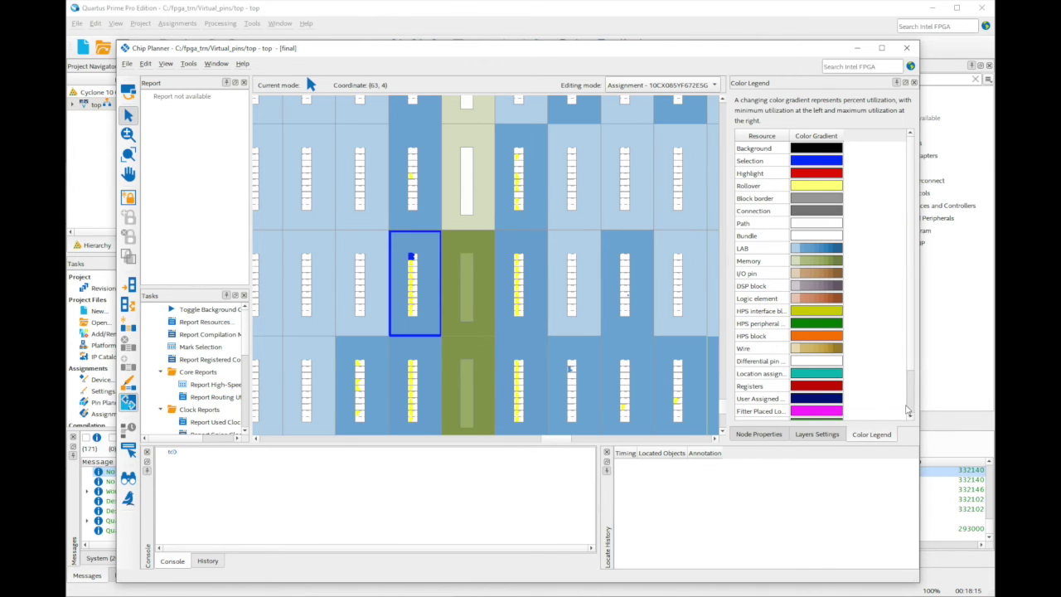
{"action": "scroll", "coordinate": [911, 404], "scroll_direction": "down", "scroll_amount": 2}
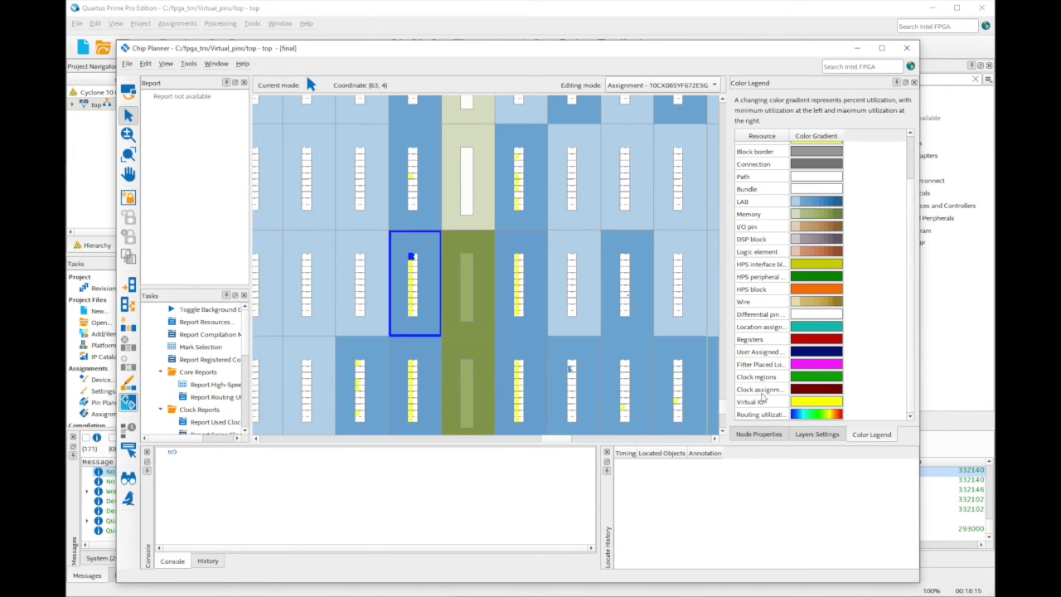